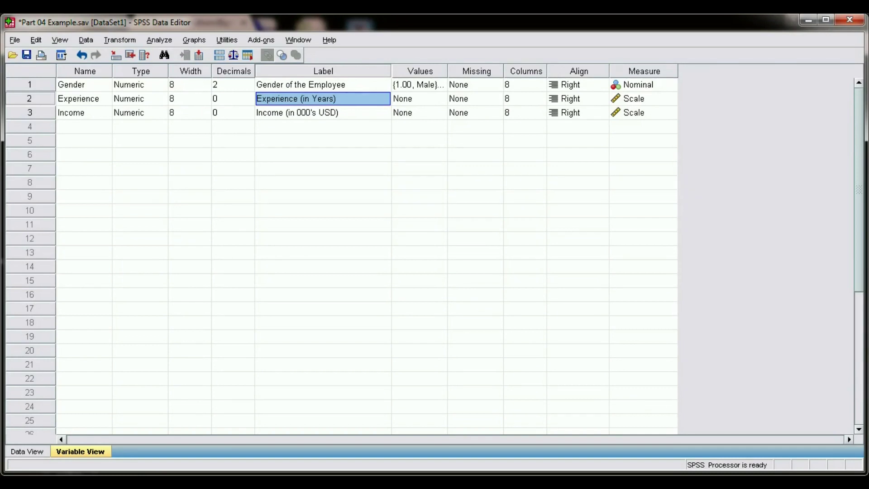
Examine the label of the Gender variable and the data values of the three variables.
{"action": "left_click", "coordinate": [322, 85]}
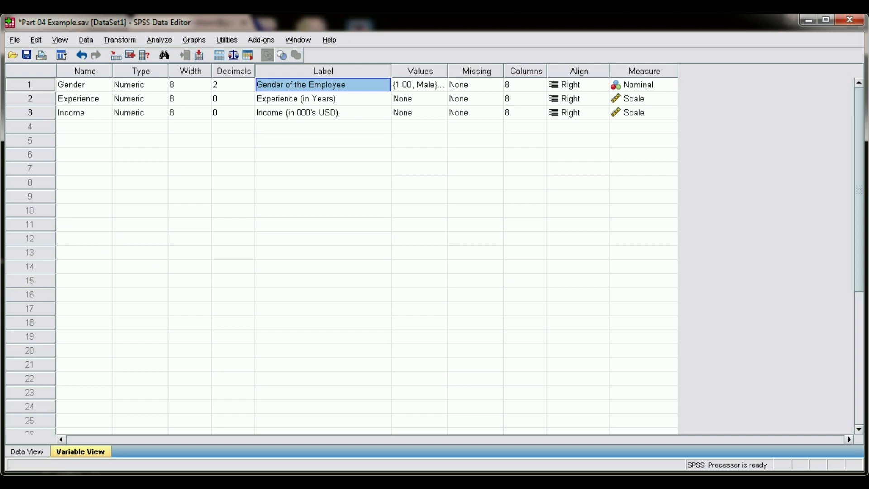
{"action": "left_click", "coordinate": [27, 452]}
{"action": "left_click", "coordinate": [240, 171]}
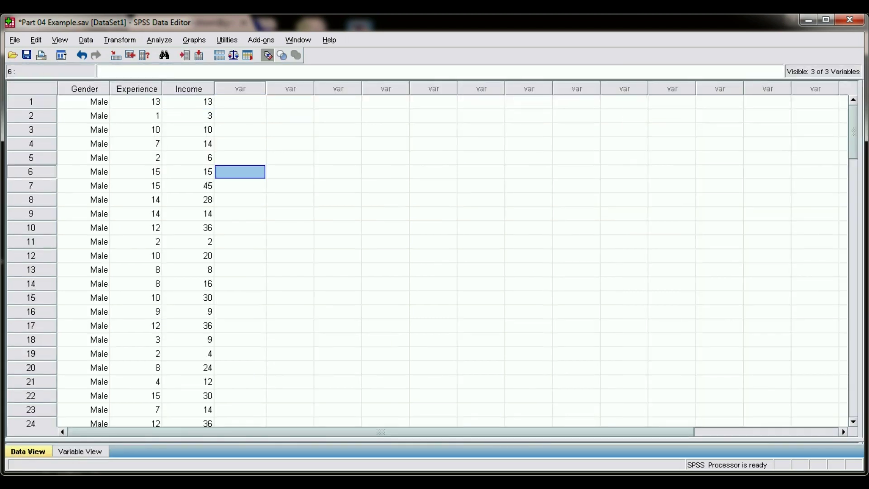
{"action": "left_click", "coordinate": [240, 101]}
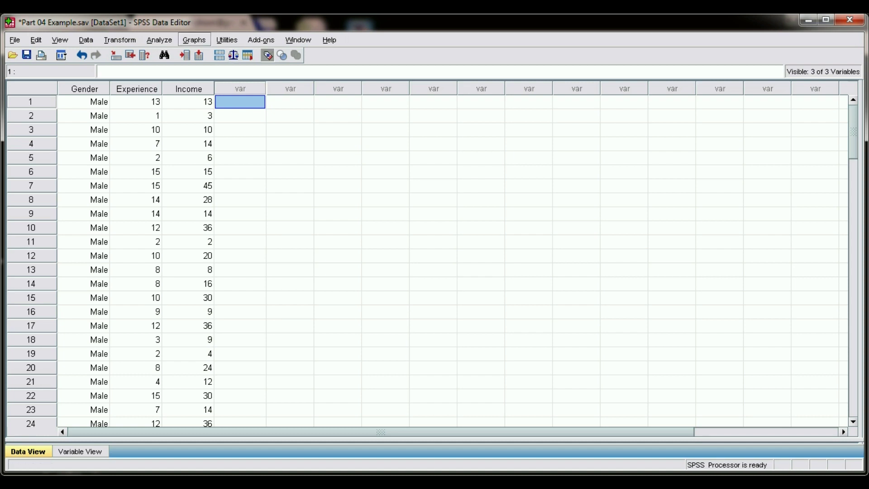
Create a simple scatter plot with Experience (in Years) on the X-axis and Income (in 000's USD) on the Y-axis.
{"action": "left_click", "coordinate": [194, 40]}
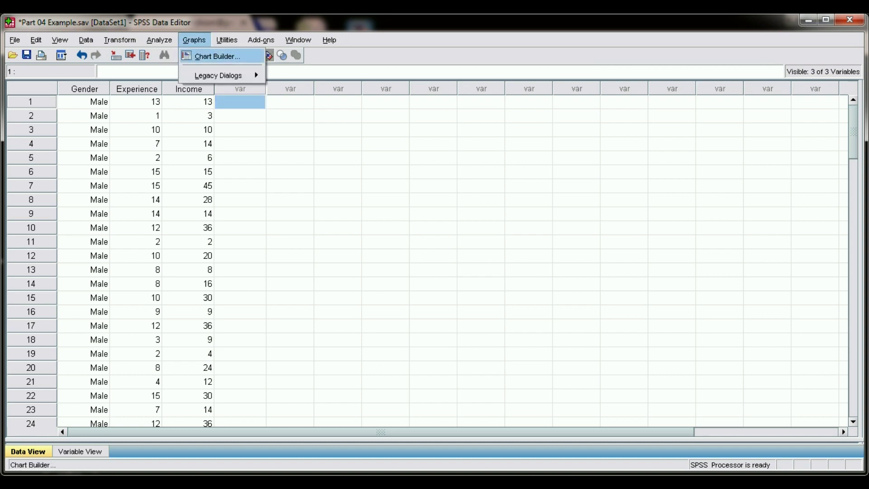
{"action": "left_click", "coordinate": [215, 56]}
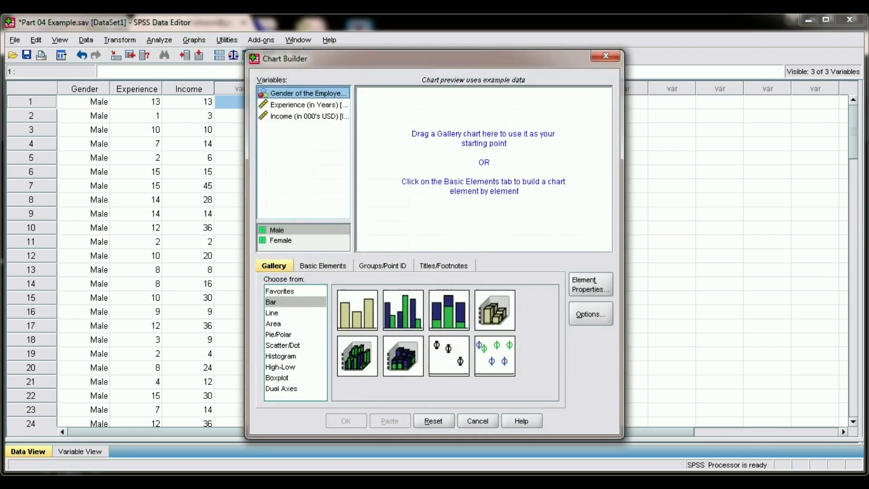
{"action": "left_click", "coordinate": [283, 345]}
{"action": "left_click_drag", "start_coordinate": [357, 310], "coordinate": [453, 186]}
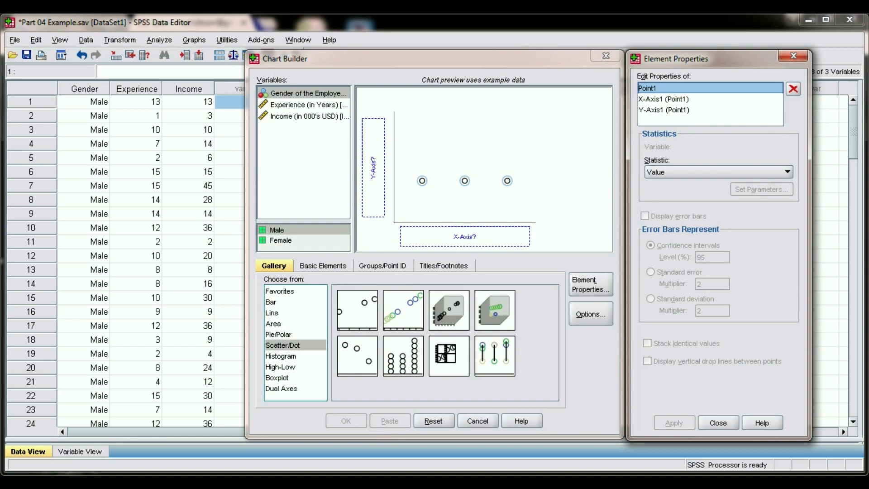
{"action": "left_click_drag", "start_coordinate": [303, 105], "coordinate": [446, 239]}
{"action": "left_click_drag", "start_coordinate": [304, 116], "coordinate": [373, 168]}
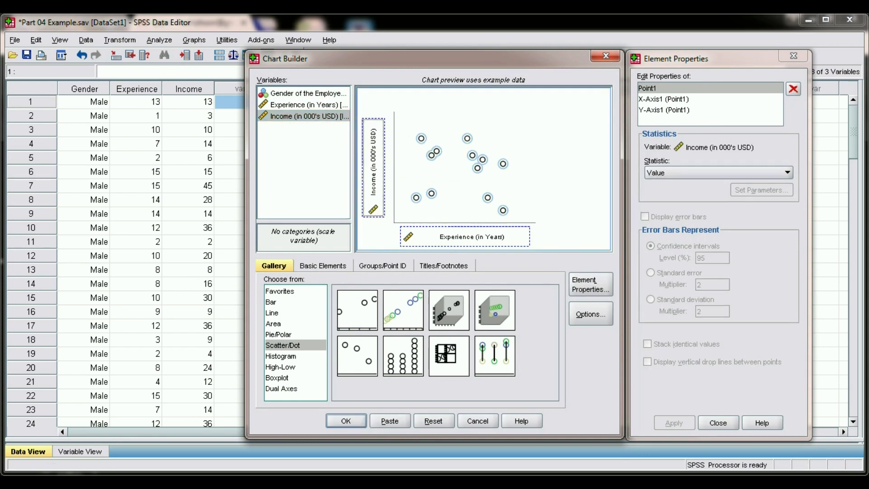
{"action": "key", "text": "Return"}
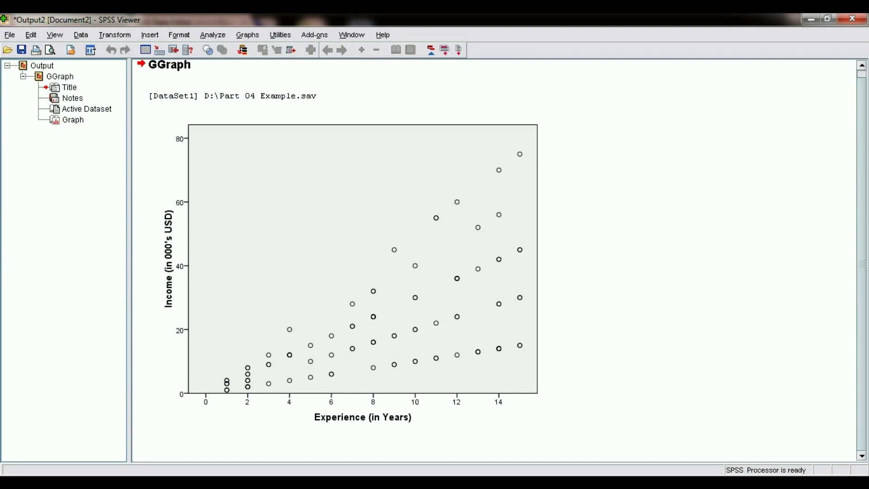
Create another scatter plot of Income against Experience with the point statistic set to Mean.
{"action": "left_click", "coordinate": [91, 49]}
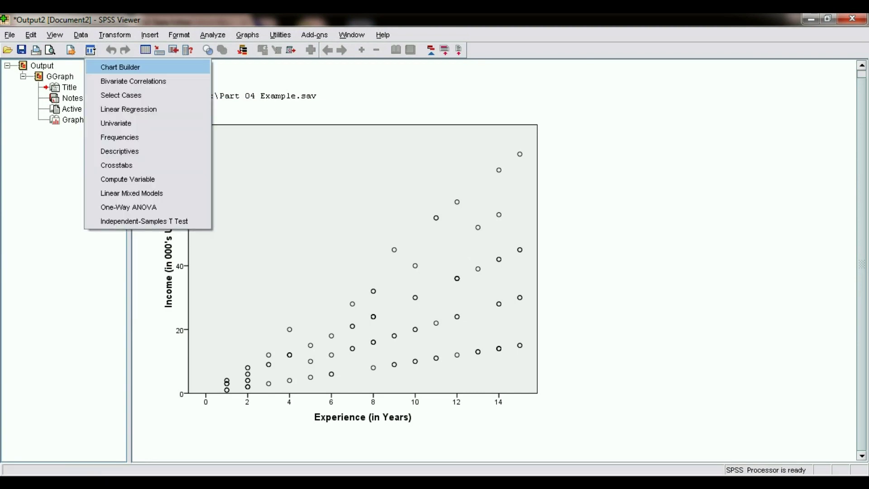
{"action": "key", "text": "Return"}
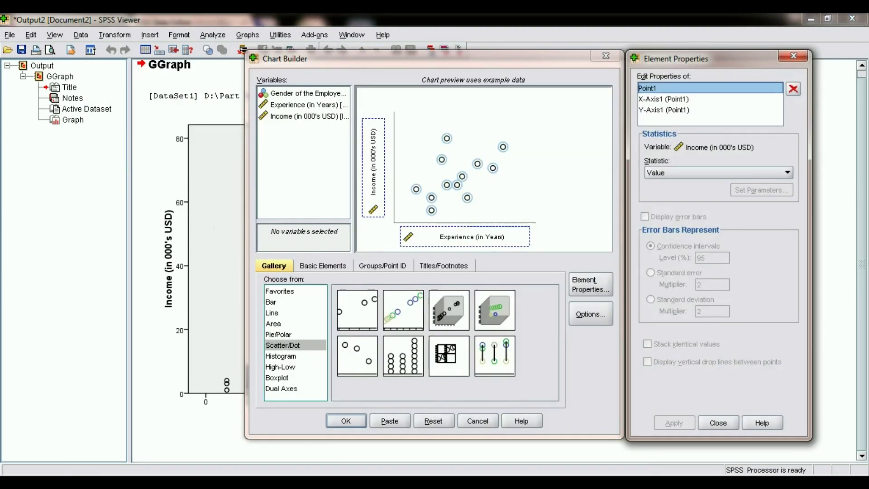
{"action": "left_click", "coordinate": [719, 172]}
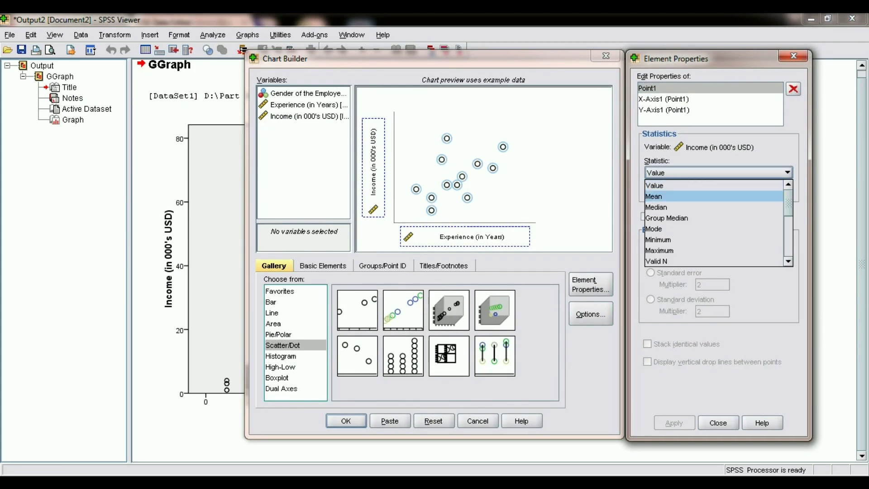
{"action": "left_click", "coordinate": [669, 196]}
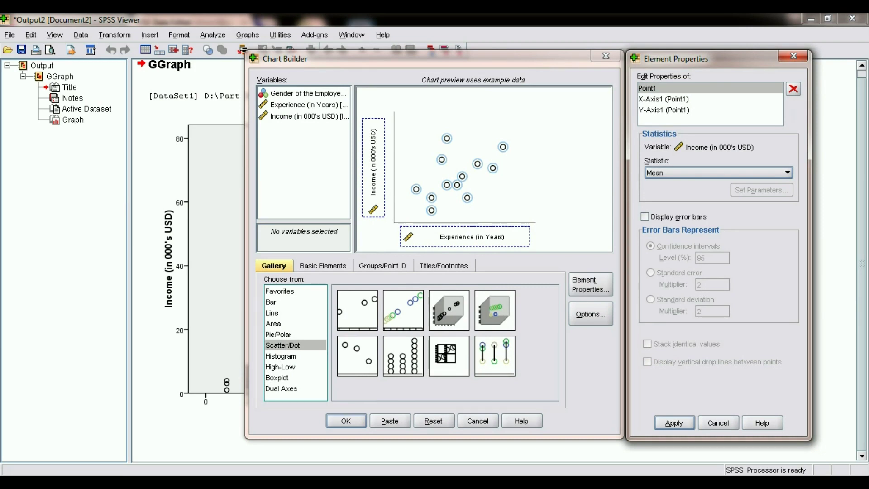
{"action": "left_click", "coordinate": [674, 422]}
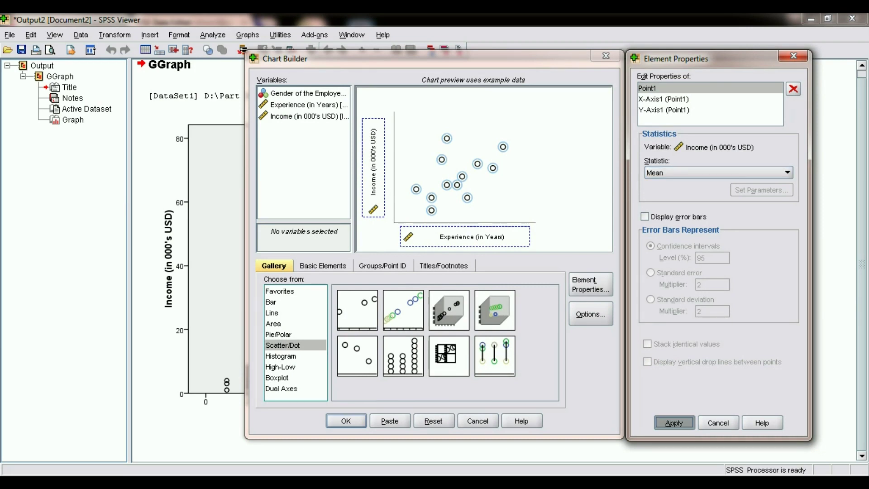
{"action": "left_click", "coordinate": [346, 421]}
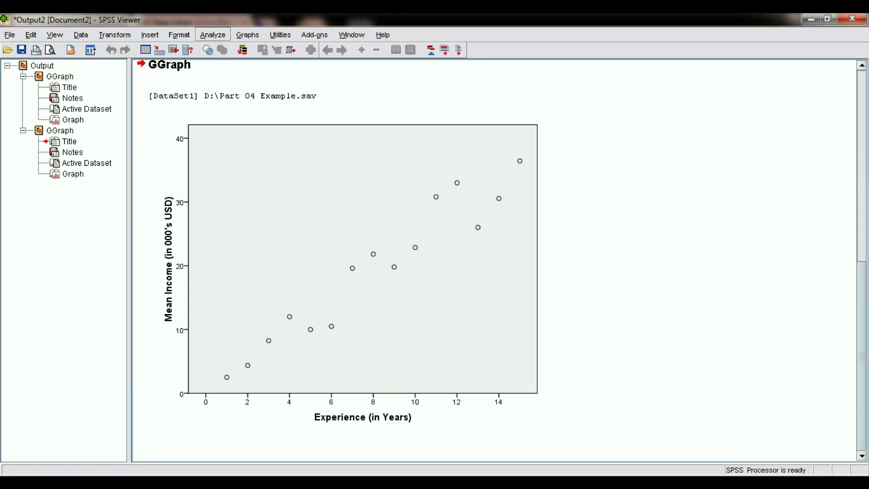
Reset the Chart Builder and create a simple bar chart with Gender of the Employee on the X-axis and Income (in 000's USD) on the Y-axis.
{"action": "left_click", "coordinate": [213, 35]}
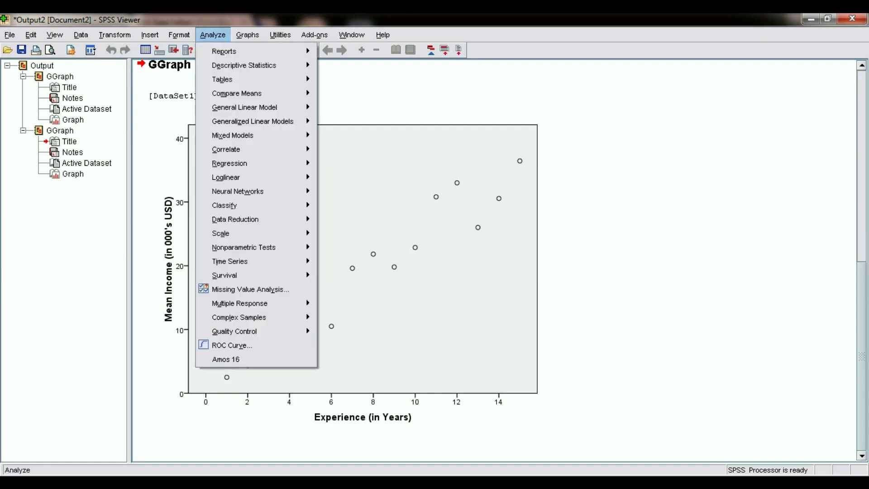
{"action": "mouse_move", "coordinate": [247, 34]}
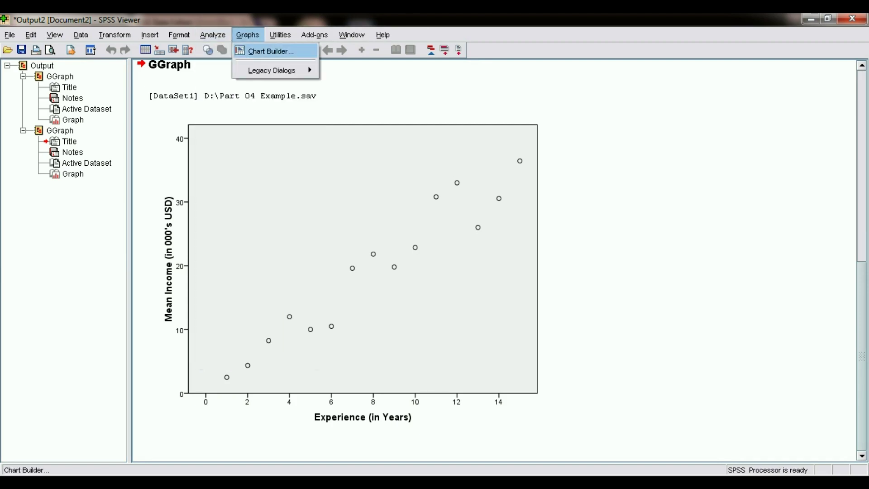
{"action": "left_click", "coordinate": [269, 52]}
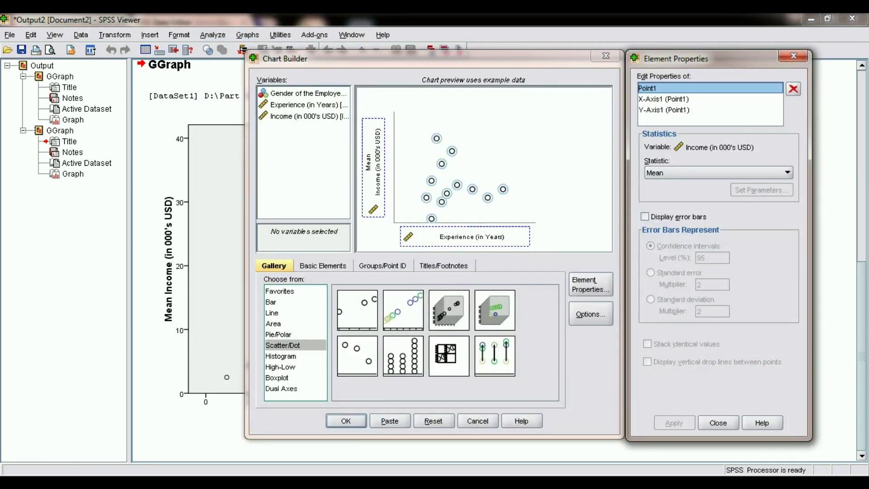
{"action": "left_click", "coordinate": [433, 420]}
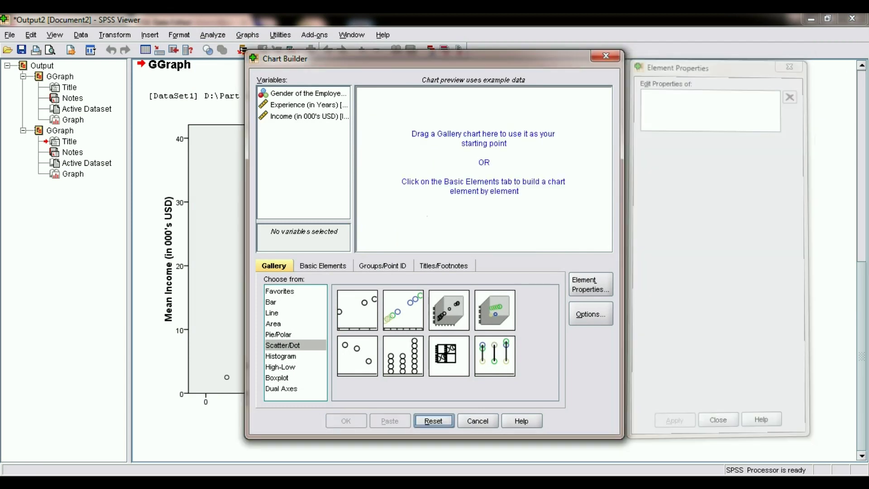
{"action": "left_click", "coordinate": [272, 302]}
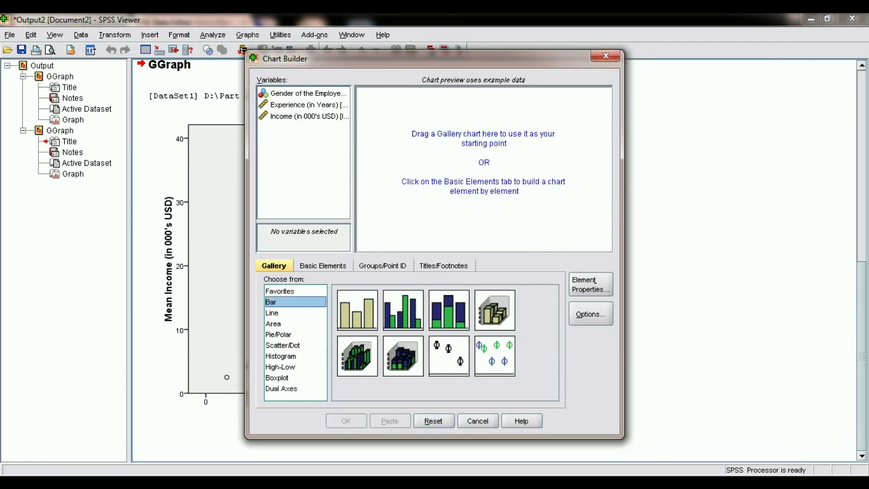
{"action": "left_click_drag", "start_coordinate": [357, 310], "coordinate": [468, 181]}
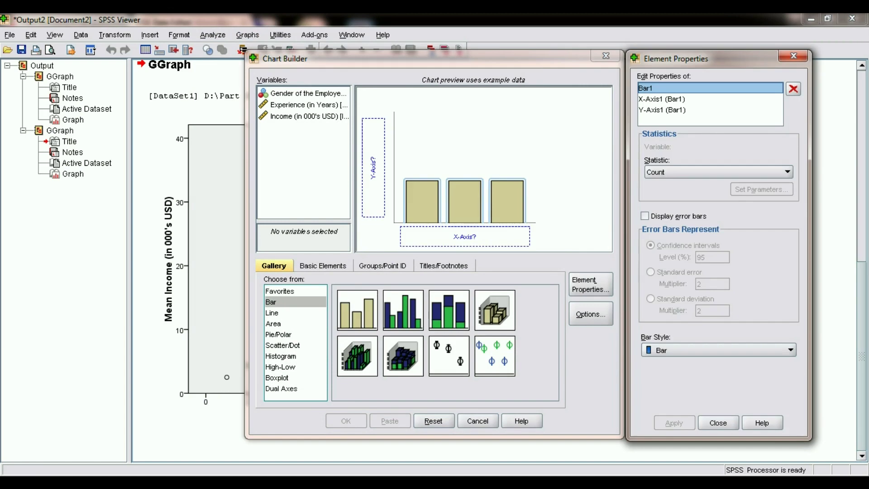
{"action": "left_click_drag", "start_coordinate": [308, 93], "coordinate": [437, 243]}
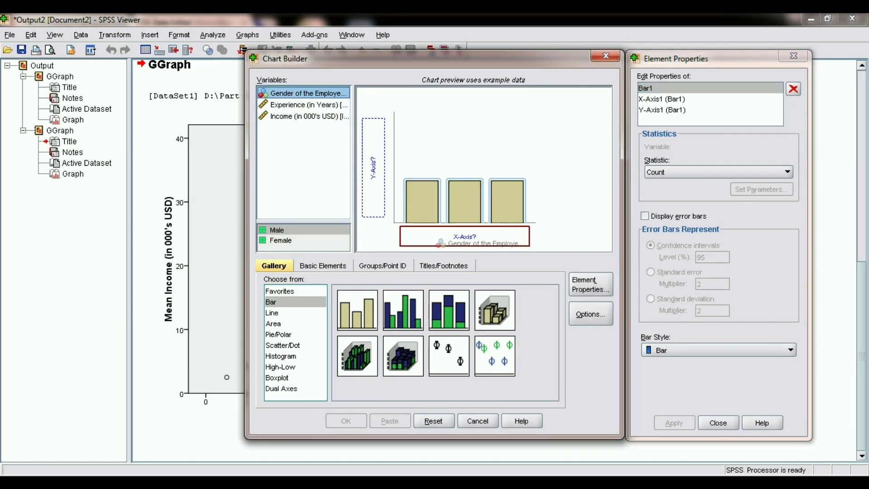
{"action": "left_click_drag", "start_coordinate": [308, 116], "coordinate": [373, 168]}
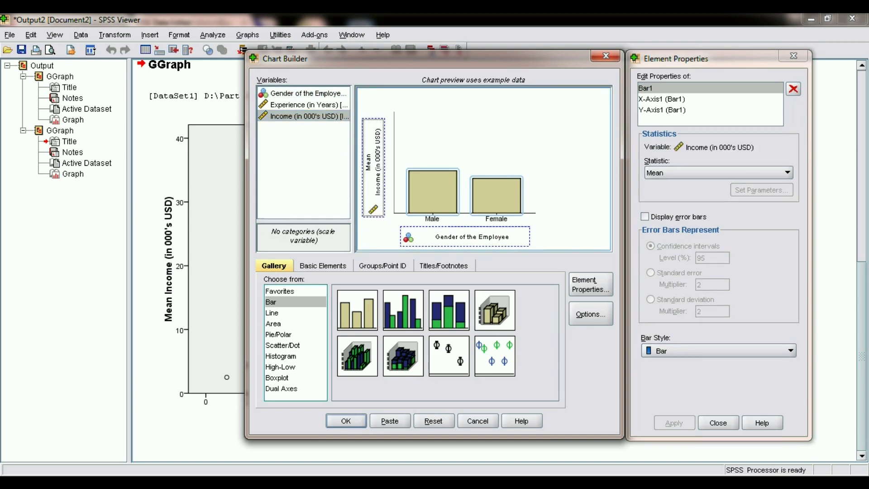
{"action": "key", "text": "Return"}
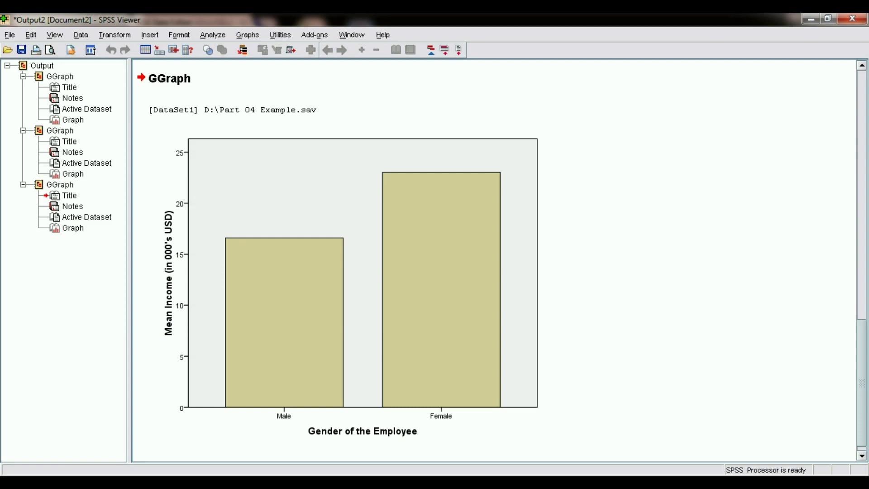
Set up a linear regression with Income (in 000's USD) as the dependent and Experience (in Years) as the independent variable.
{"action": "scroll", "coordinate": [498, 260], "scroll_direction": "up", "scroll_amount": 8}
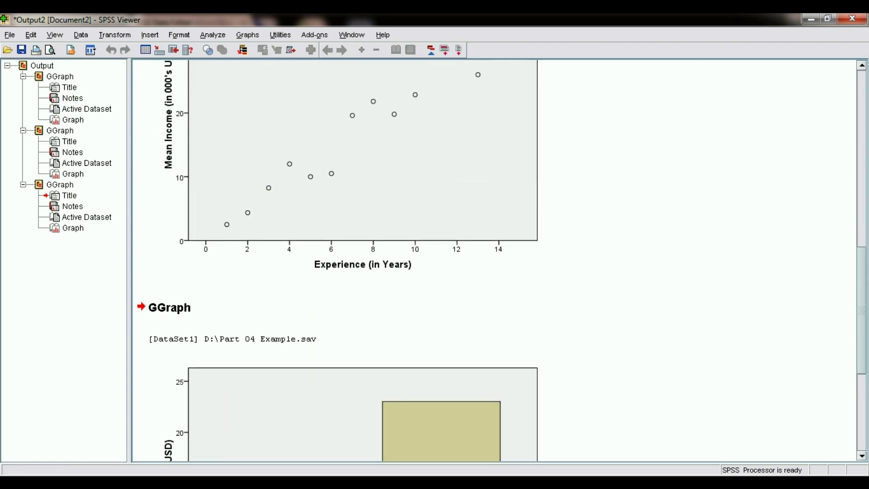
{"action": "scroll", "coordinate": [337, 260], "scroll_direction": "up", "scroll_amount": 4}
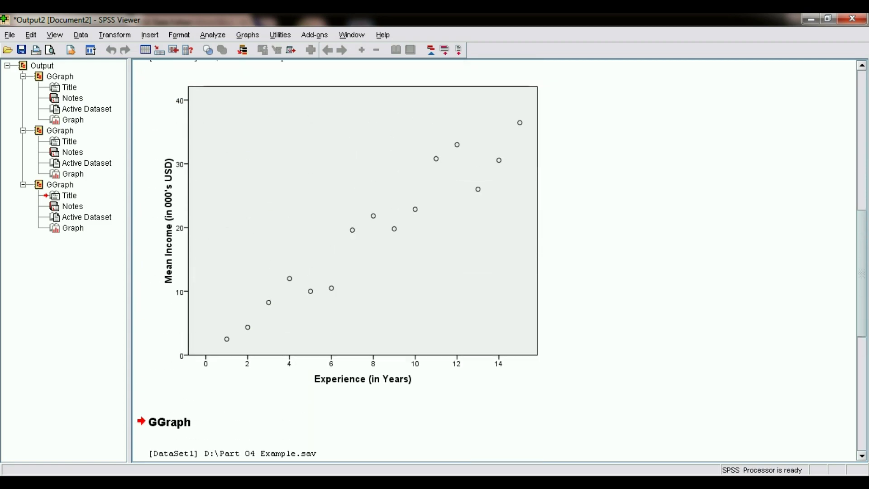
{"action": "scroll", "coordinate": [498, 260], "scroll_direction": "down", "scroll_amount": 12}
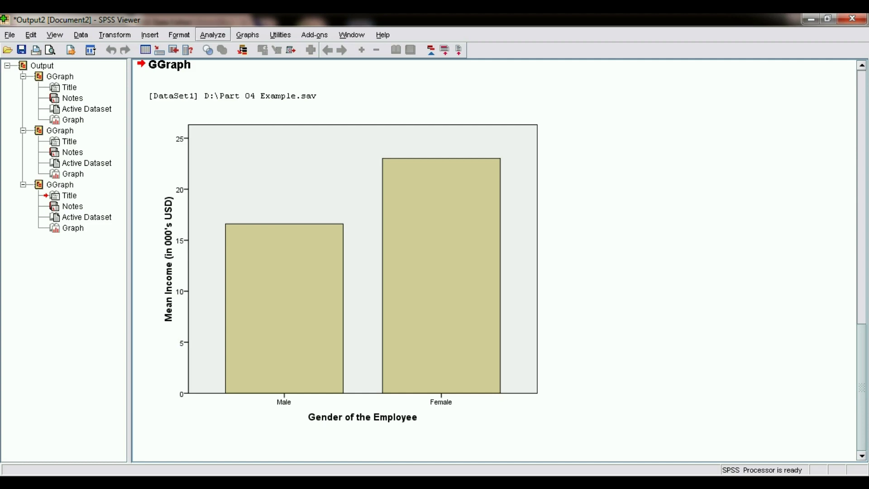
{"action": "left_click", "coordinate": [213, 34]}
{"action": "mouse_move", "coordinate": [236, 163]}
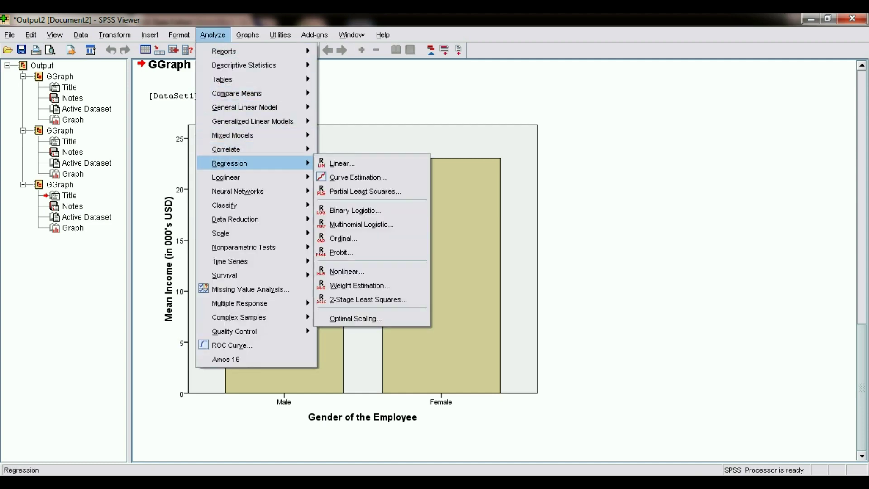
{"action": "left_click", "coordinate": [343, 163]}
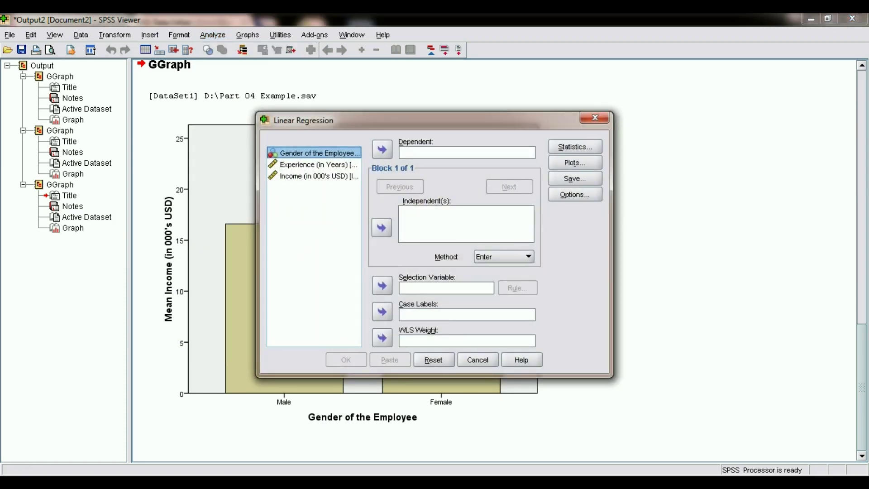
{"action": "left_click", "coordinate": [317, 176]}
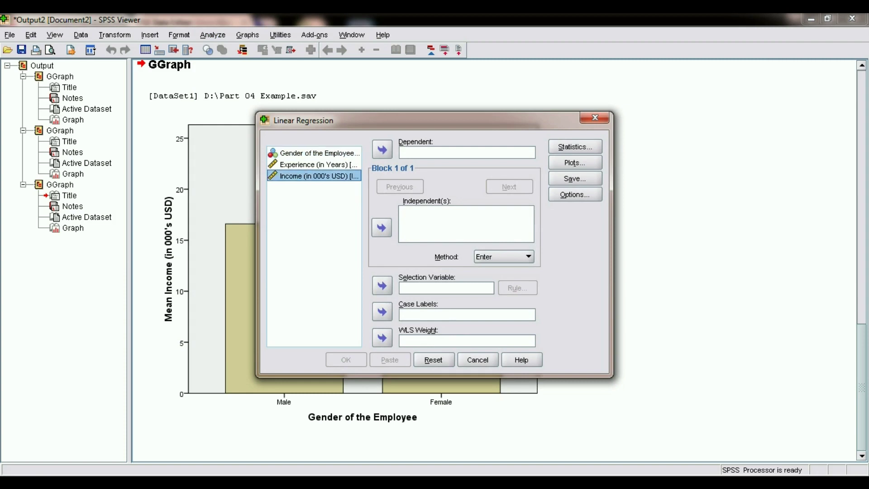
{"action": "left_click", "coordinate": [382, 149]}
{"action": "left_click", "coordinate": [317, 165]}
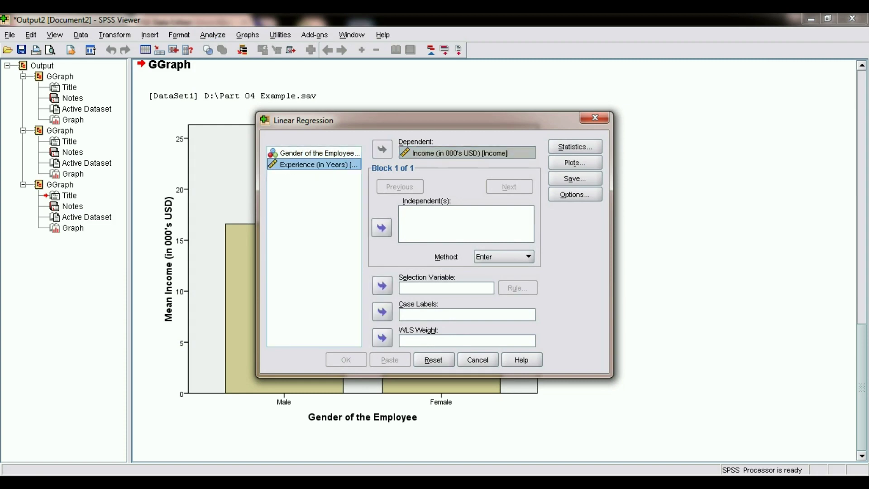
{"action": "left_click", "coordinate": [382, 228]}
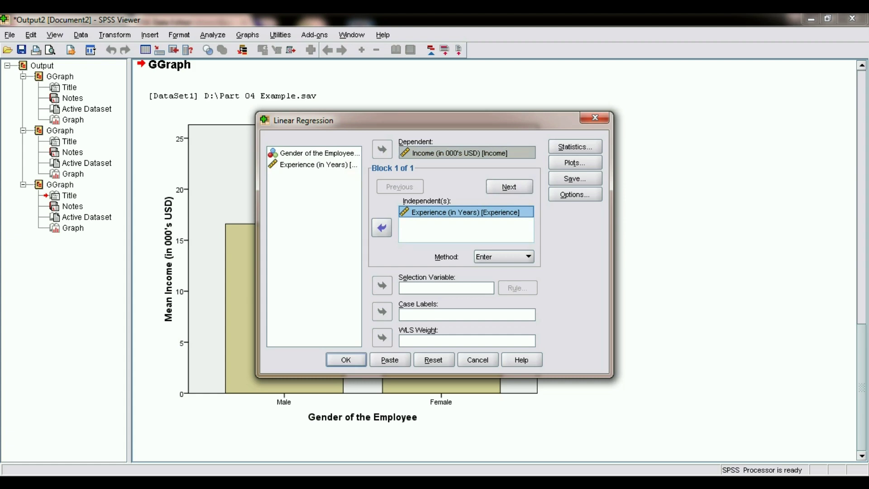
Review the regression's Statistics, Plots and Save options, keeping their default settings.
{"action": "left_click", "coordinate": [575, 146]}
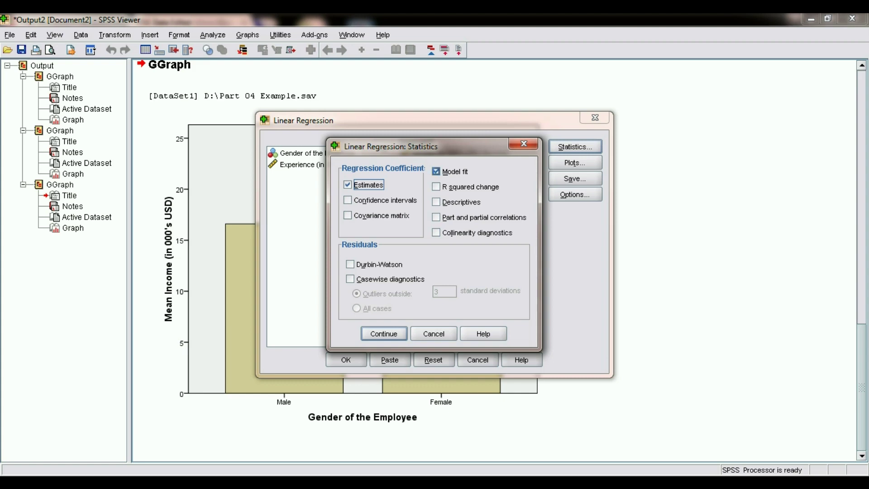
{"action": "key", "text": "Return"}
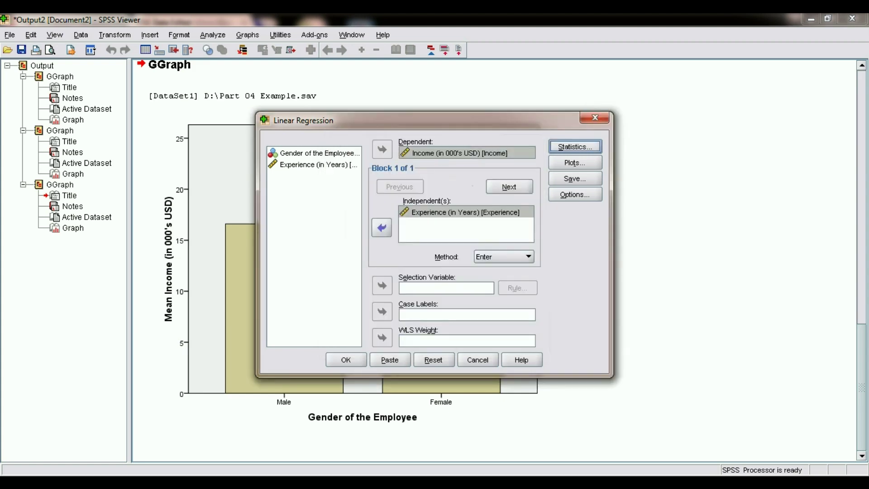
{"action": "key", "text": "alt+t"}
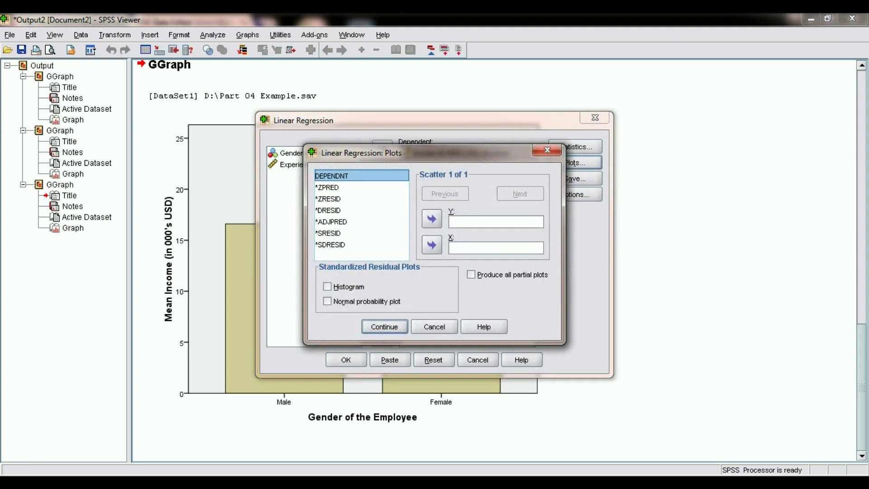
{"action": "key", "text": "Return"}
{"action": "key", "text": "alt+a"}
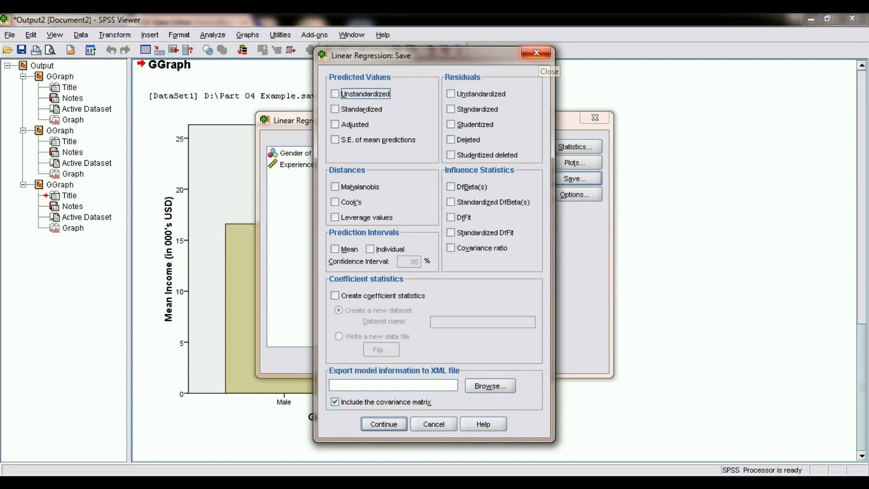
{"action": "left_click", "coordinate": [537, 53]}
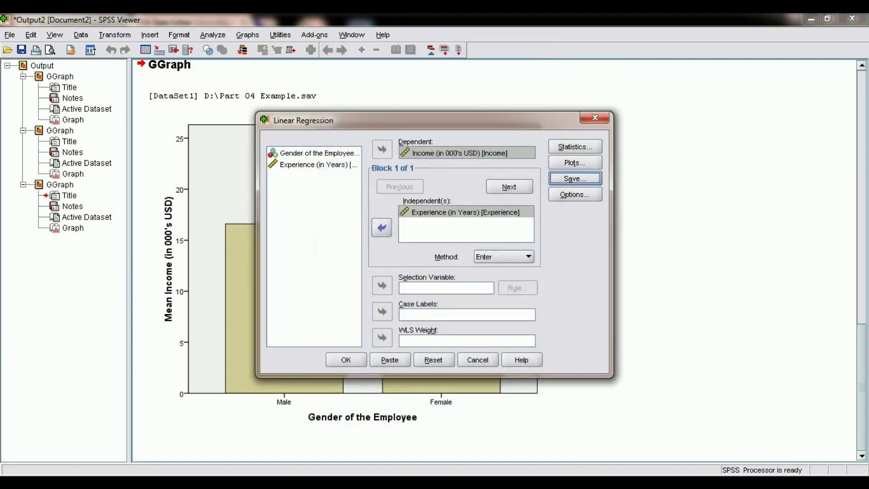
Check the regression's additional Options with the defaults kept, and run the regression of Income on Experience.
{"action": "left_click", "coordinate": [575, 194]}
{"action": "key", "text": "Return"}
{"action": "key", "text": "Return"}
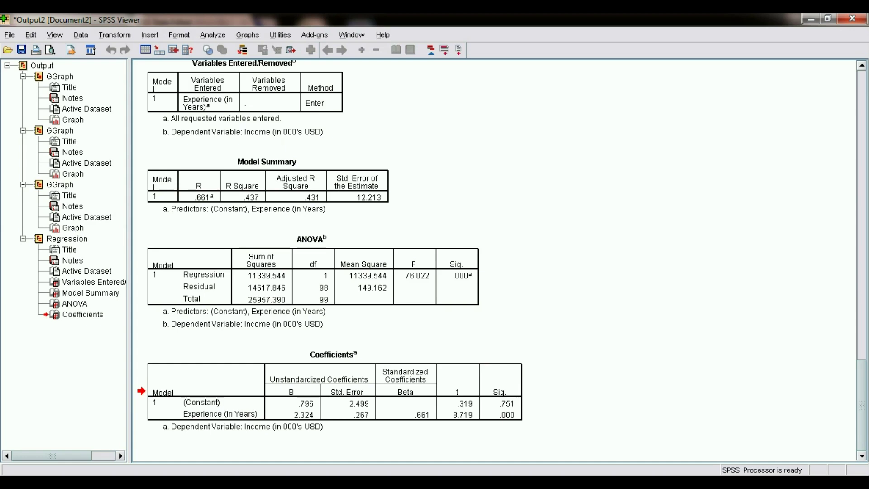
Add Gender of the Employee as a second independent variable alongside Experience and rerun the linear regression on Income.
{"action": "left_click", "coordinate": [74, 303]}
{"action": "left_click", "coordinate": [91, 50]}
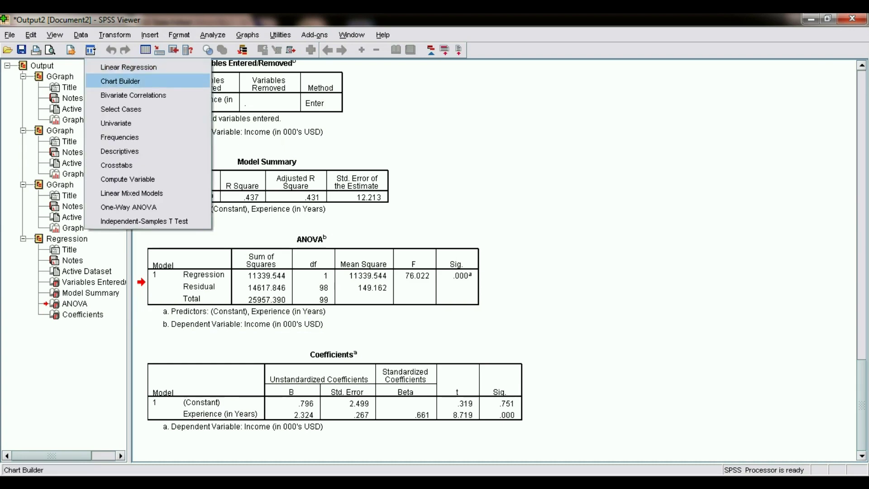
{"action": "key", "text": "Return"}
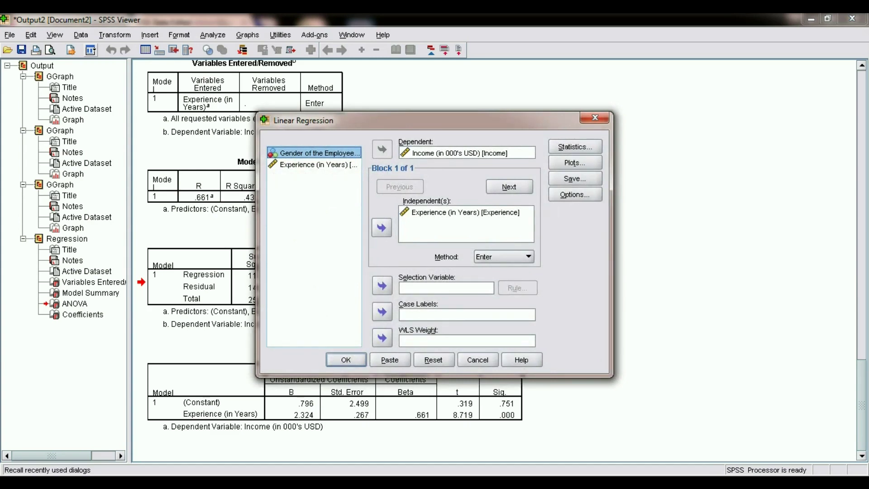
{"action": "left_click", "coordinate": [91, 49]}
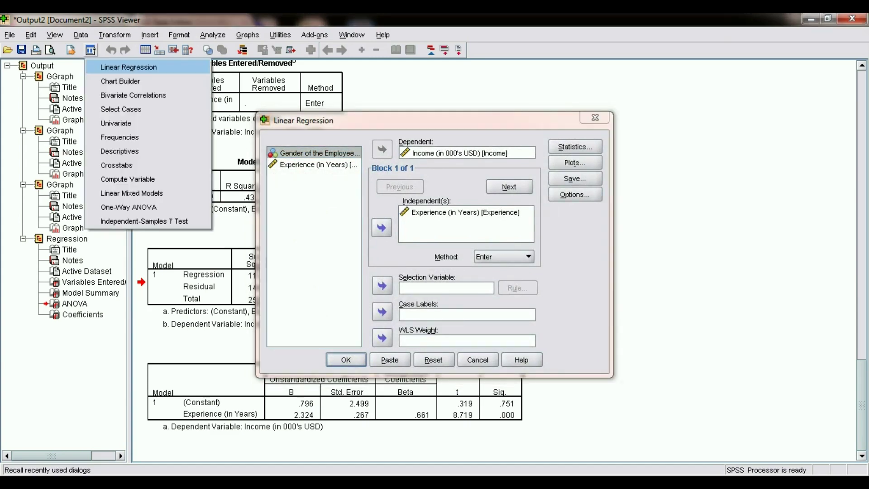
{"action": "key", "text": "Return"}
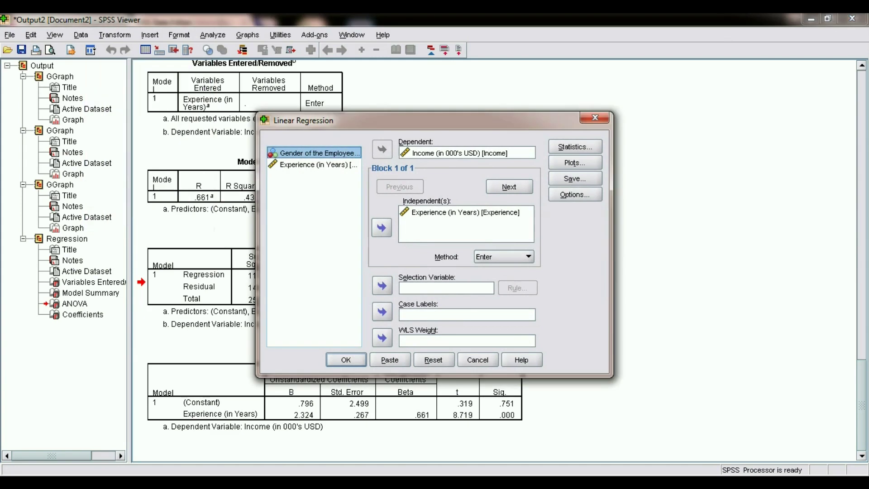
{"action": "left_click", "coordinate": [382, 227]}
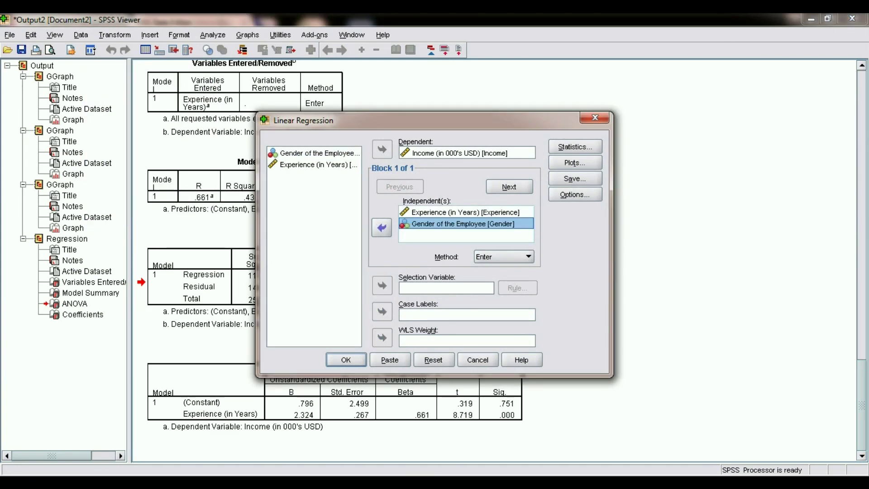
{"action": "key", "text": "Return"}
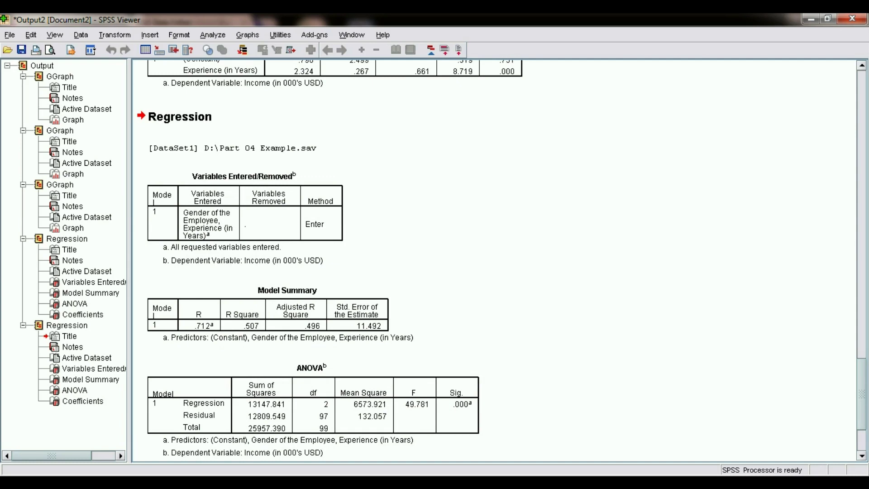
Compare the output tables of the Experience-only regression with those of the regression including Gender, through its Coefficients table.
{"action": "scroll", "coordinate": [498, 260], "scroll_direction": "up", "scroll_amount": 8}
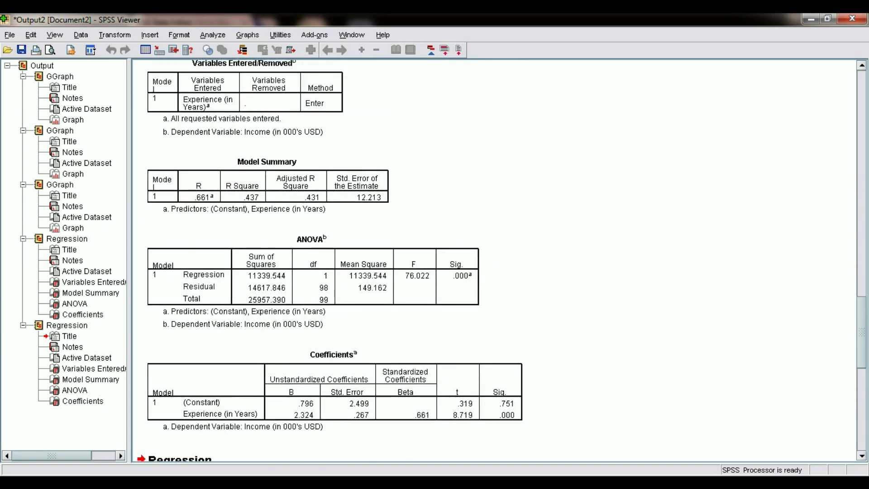
{"action": "scroll", "coordinate": [498, 261], "scroll_direction": "down", "scroll_amount": 9}
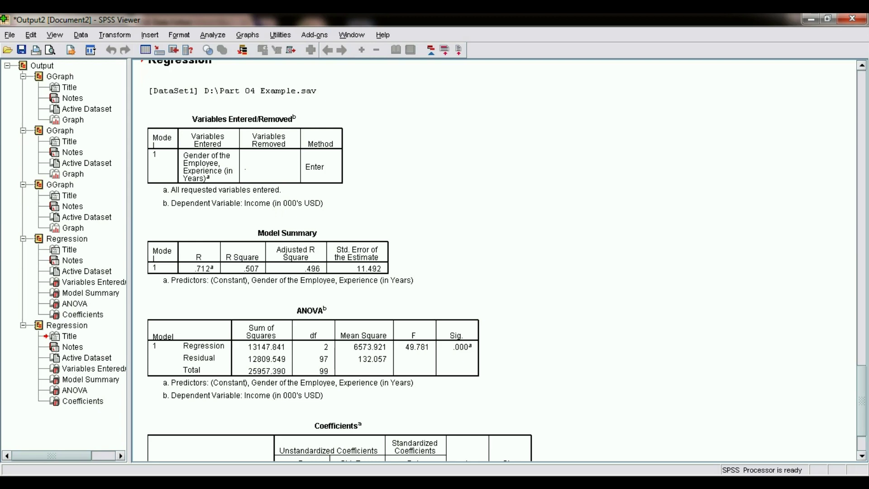
{"action": "scroll", "coordinate": [498, 260], "scroll_direction": "down", "scroll_amount": 3}
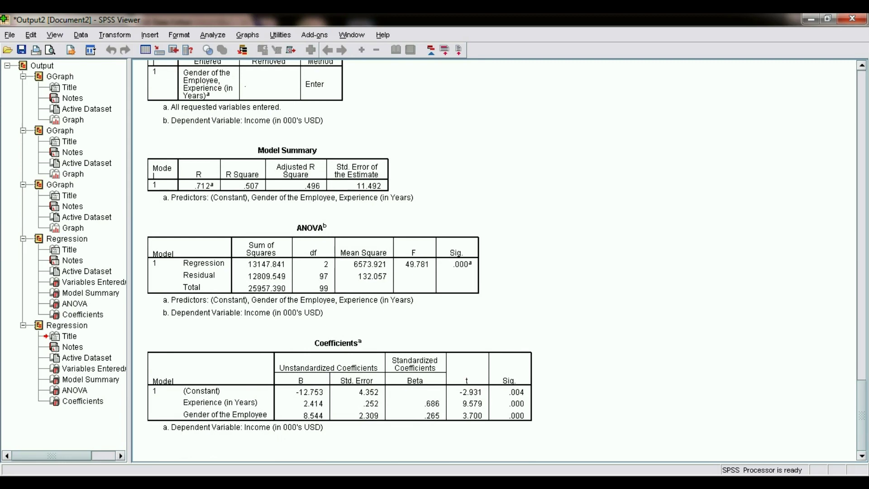